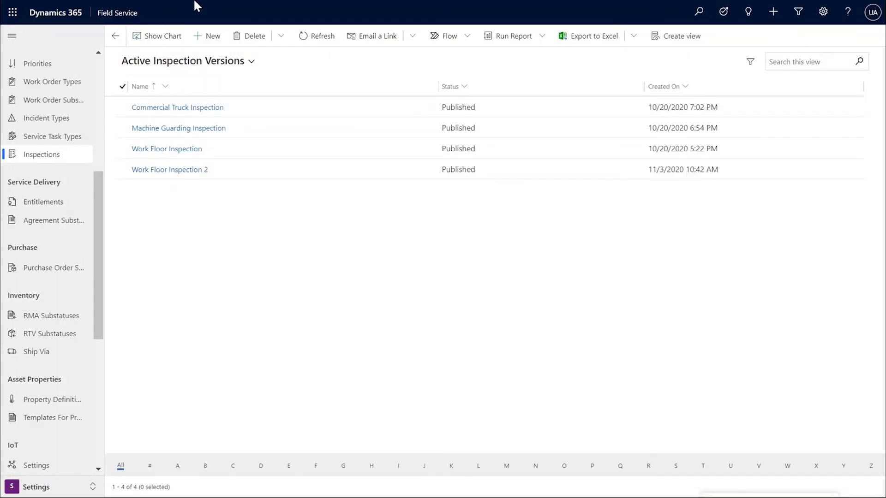
# - Start a new inspection version with a text question and a checkbox question
pyautogui.click(205, 37)
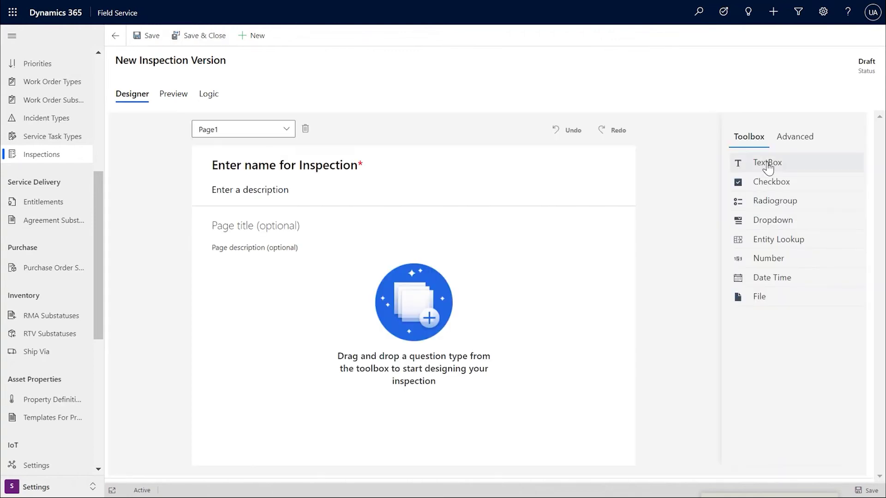
pyautogui.click(767, 167)
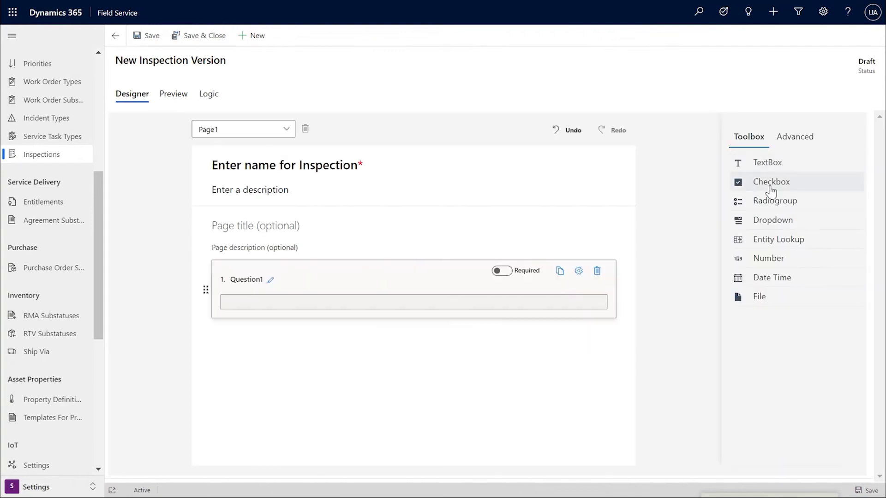
pyautogui.click(771, 188)
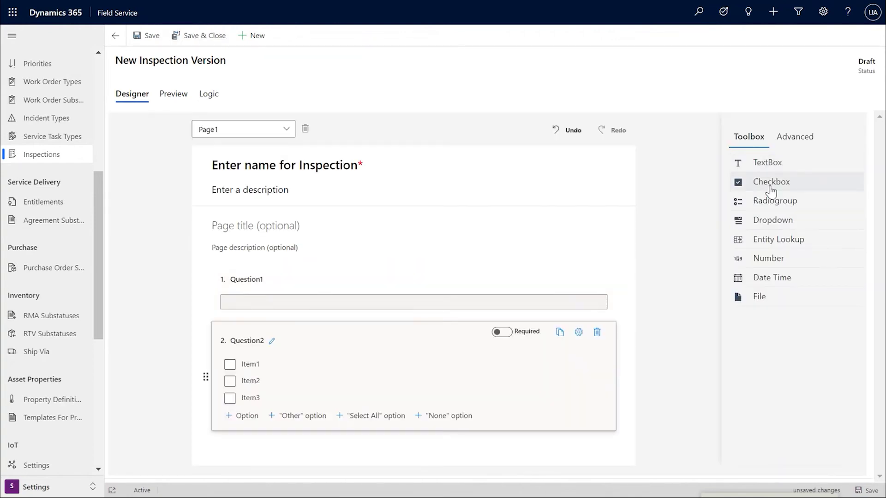
# - Create a logic rule with the condition Question1 not contains 1
pyautogui.click(216, 101)
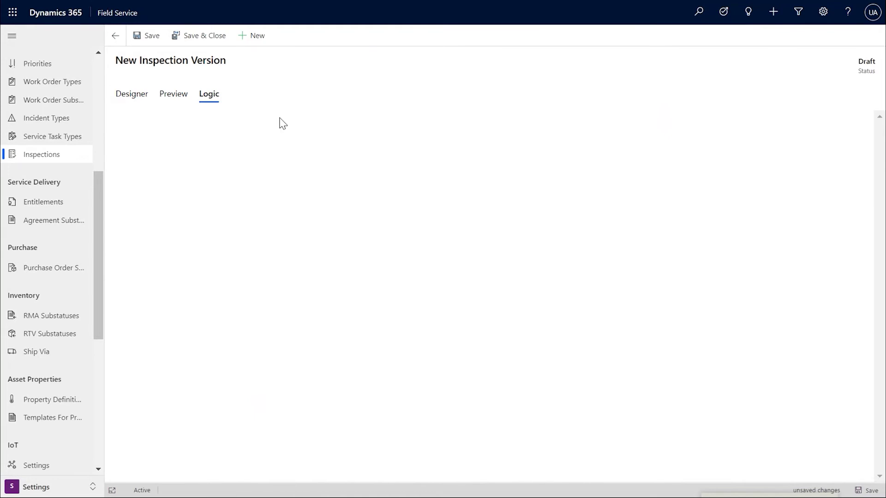
pyautogui.click(485, 259)
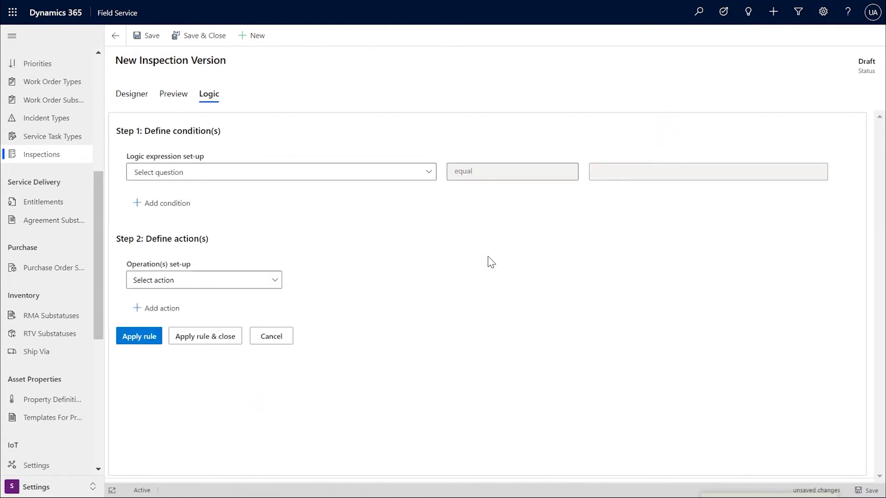
pyautogui.click(256, 174)
pyautogui.click(189, 220)
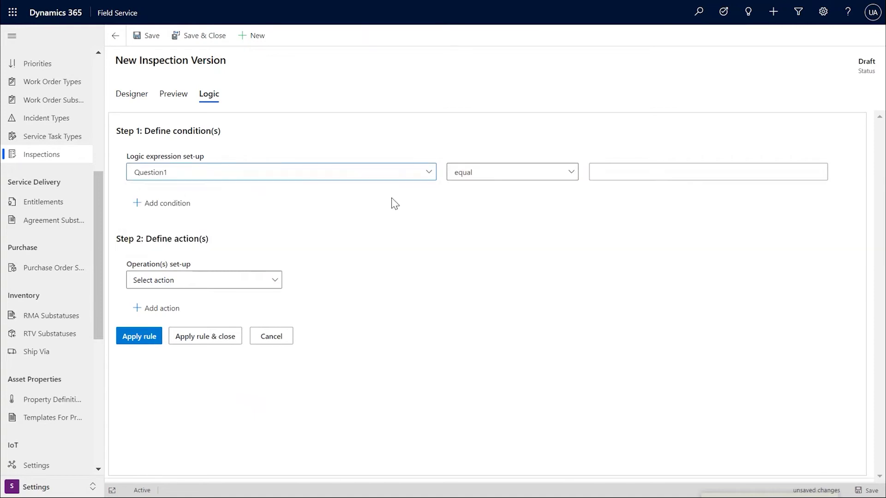
pyautogui.click(457, 172)
pyautogui.click(505, 307)
pyautogui.click(606, 173)
pyautogui.write('1')
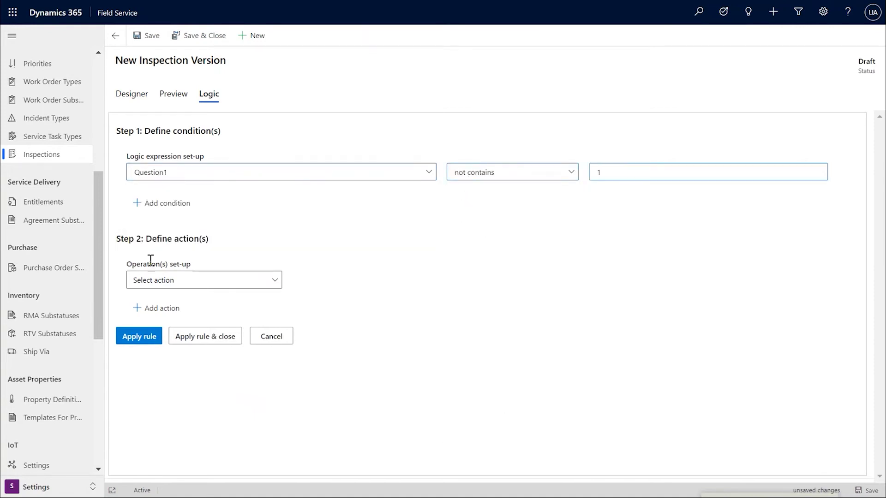
# - Add a second, empty condition joined to the first by And
pyautogui.click(169, 203)
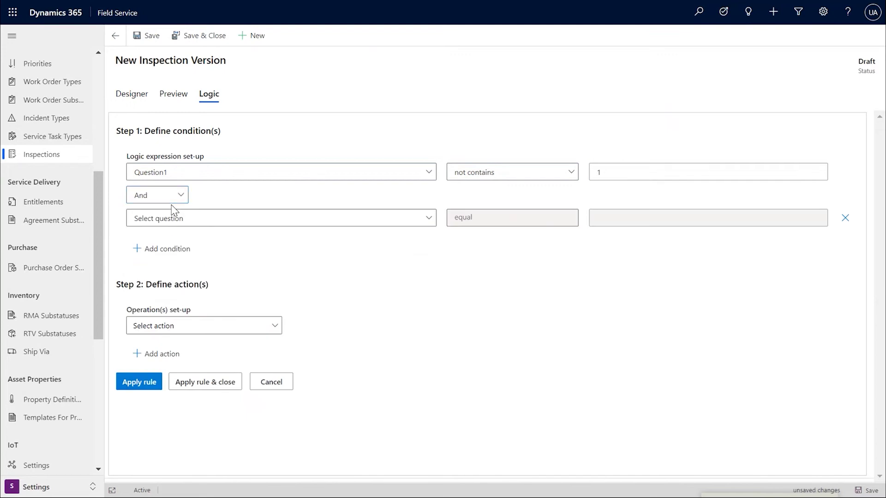
pyautogui.click(171, 202)
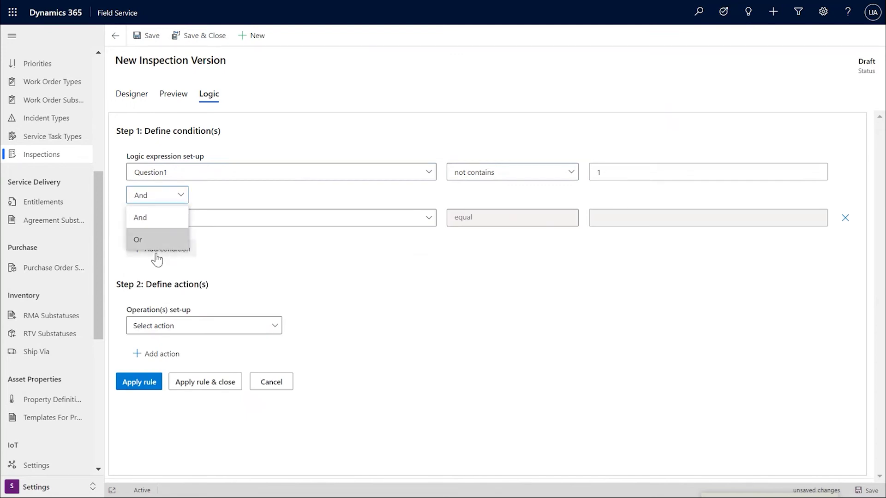
pyautogui.click(237, 252)
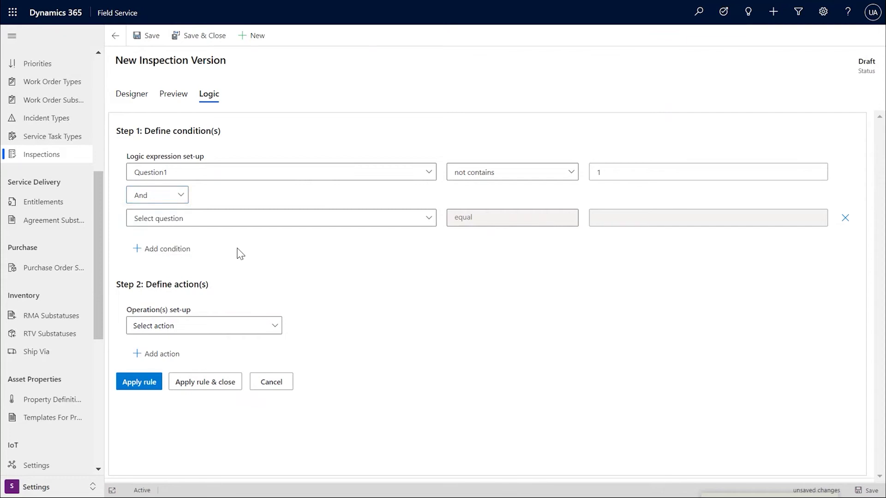
# - Set the rule's action to Skip to question targeting Question1, then apply and close it
pyautogui.click(193, 331)
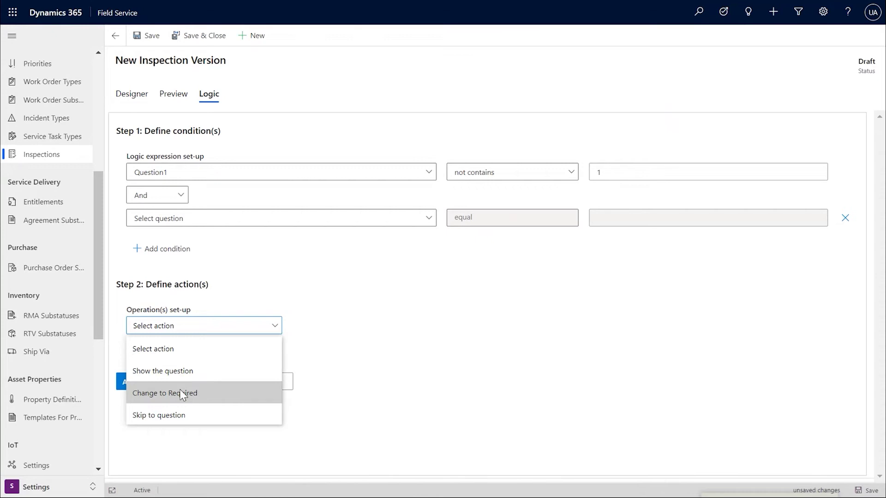
pyautogui.click(181, 416)
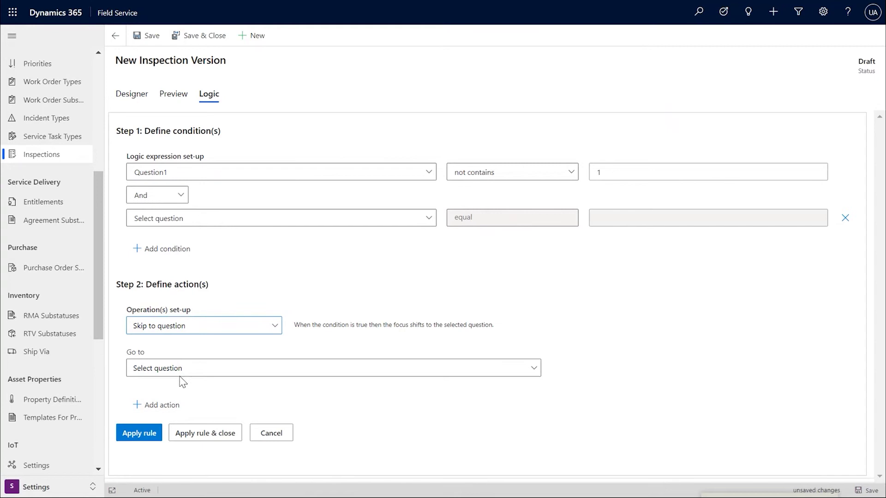
pyautogui.click(180, 367)
pyautogui.click(176, 413)
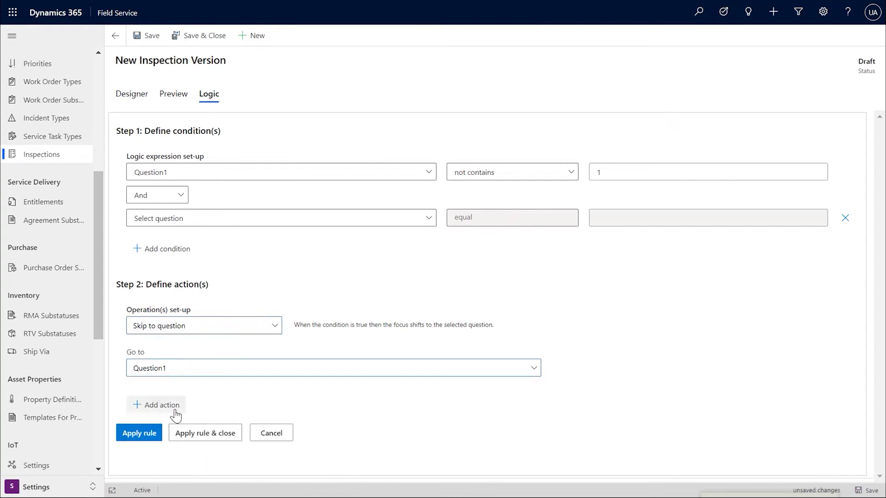
pyautogui.click(203, 436)
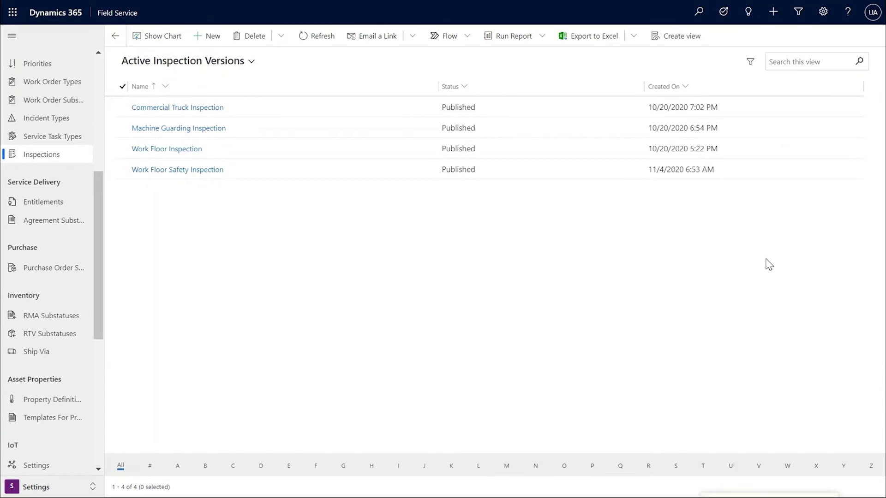
# - Open the Work Floor Safety Inspection record from Active Inspection Versions
pyautogui.doubleClick(424, 173)
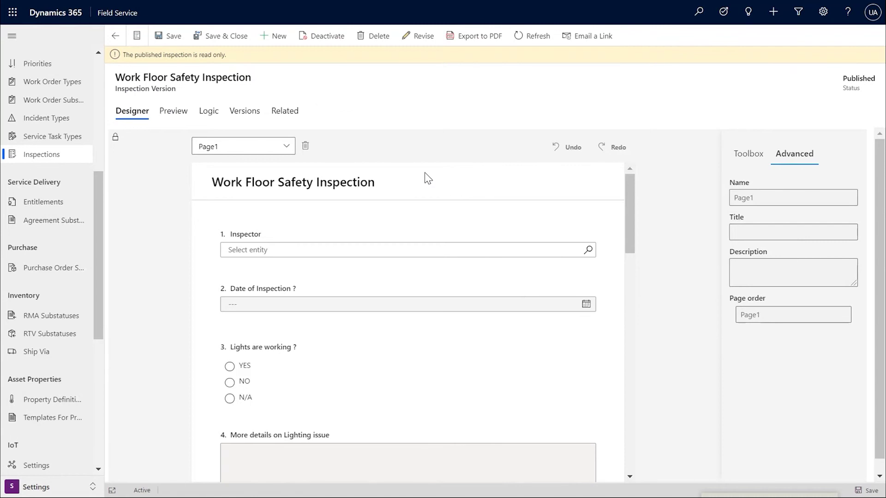
# - Revise Work Floor Safety Inspection and confirm the new Draft row under Versions
pyautogui.click(252, 119)
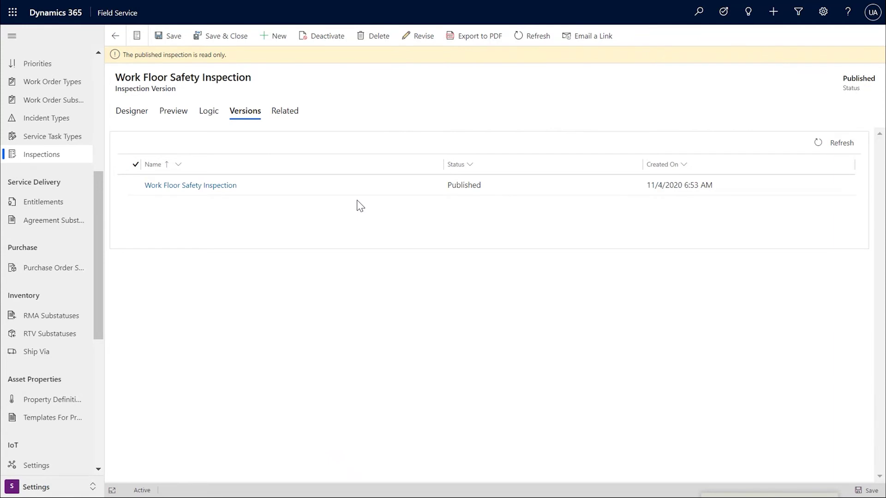
pyautogui.click(416, 40)
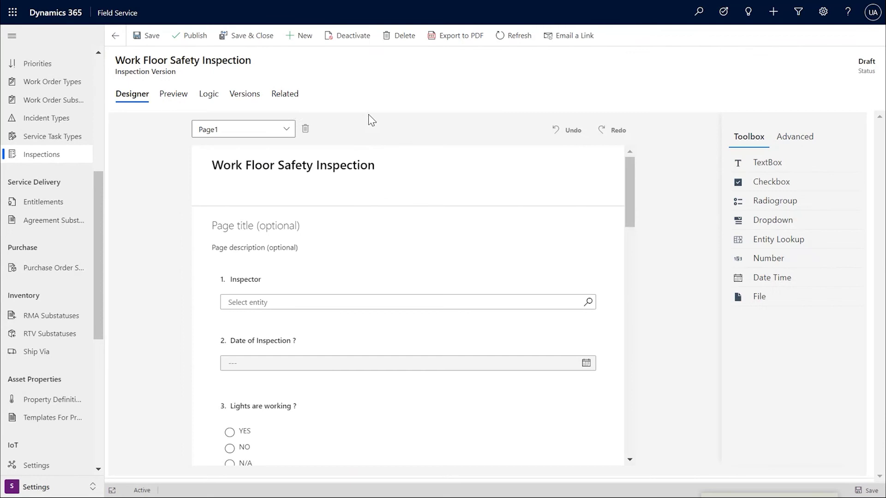
pyautogui.click(256, 92)
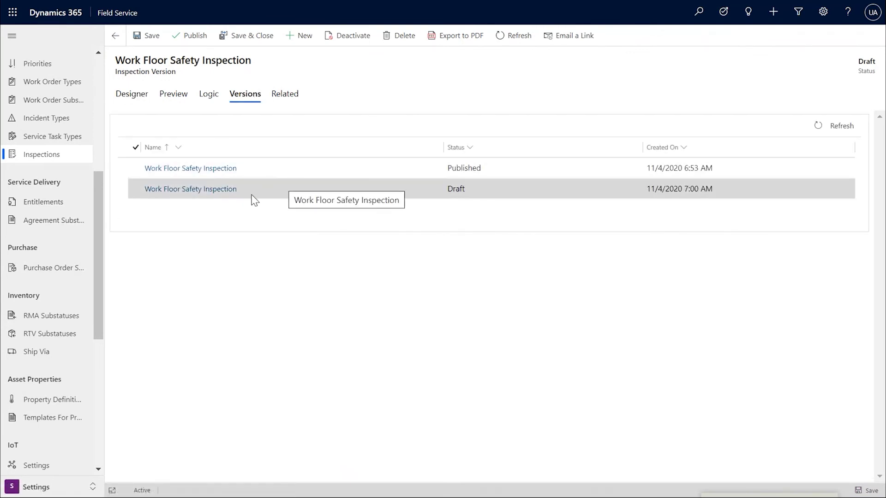
# - Add a file upload question at the end of the inspection's first page
pyautogui.click(133, 98)
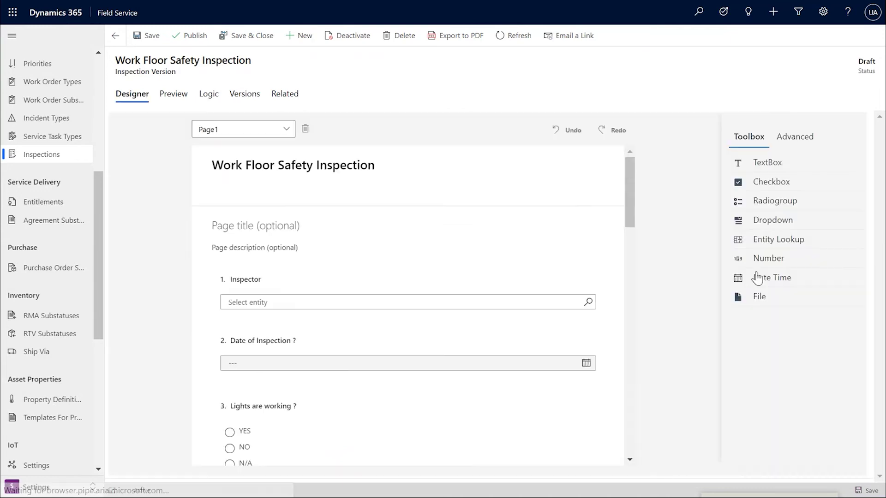
pyautogui.moveTo(629, 209); pyautogui.dragTo(660, 459)
pyautogui.click(780, 301)
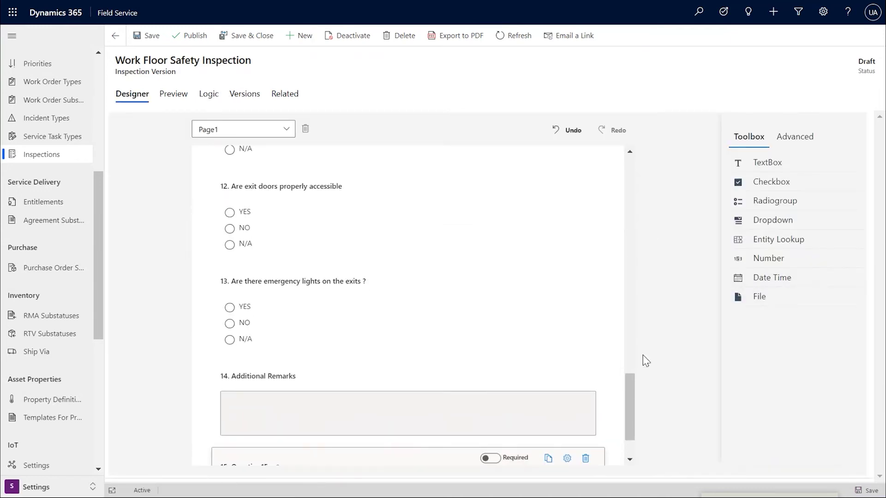
pyautogui.scroll(-2, 631, 459)
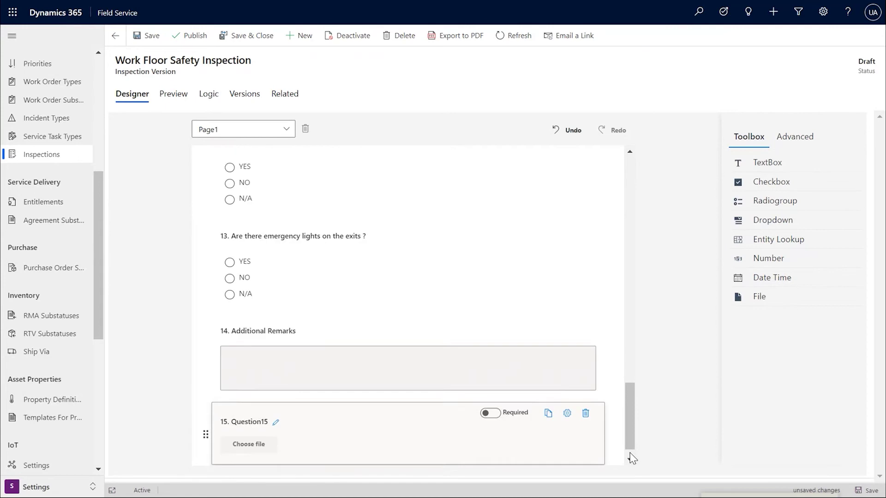
# - Add a second page titled 'Exit doors section' containing a text question
pyautogui.click(257, 131)
pyautogui.click(220, 173)
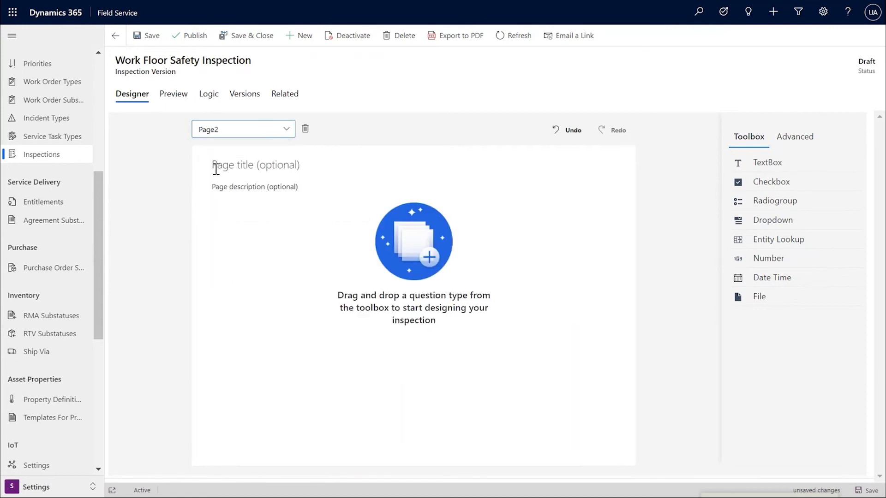
pyautogui.click(220, 169)
pyautogui.write('Exit doors section')
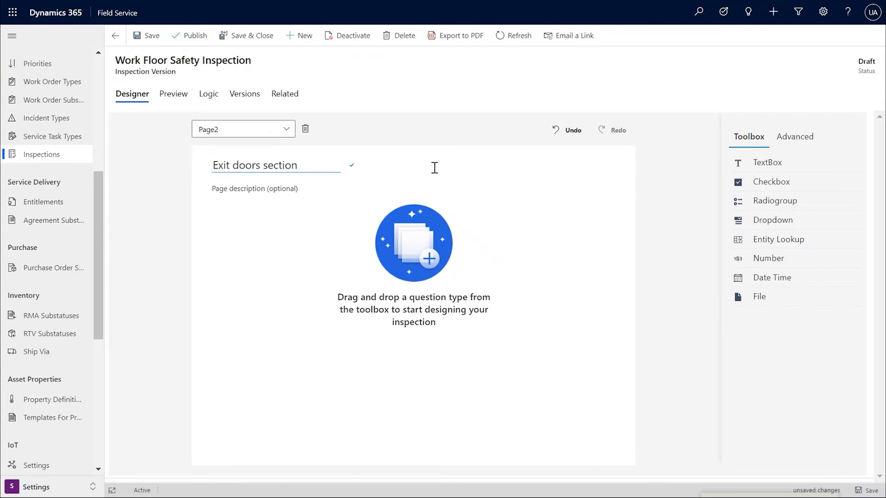
pyautogui.click(767, 165)
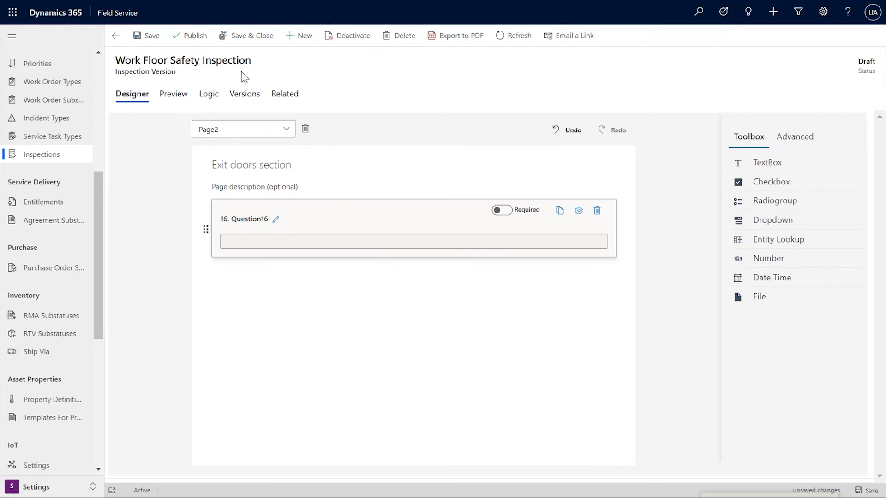
# - Start a new logic rule, then dismiss the action choices without adding one
pyautogui.click(210, 96)
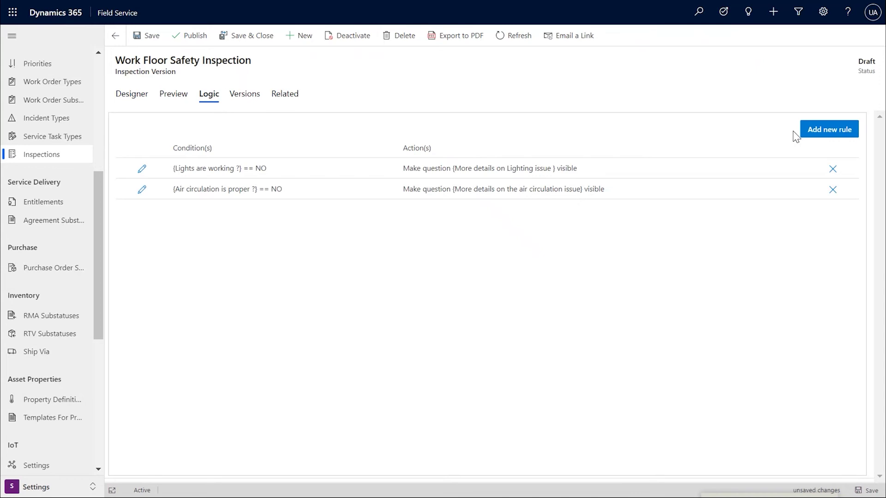
pyautogui.click(821, 133)
pyautogui.click(250, 285)
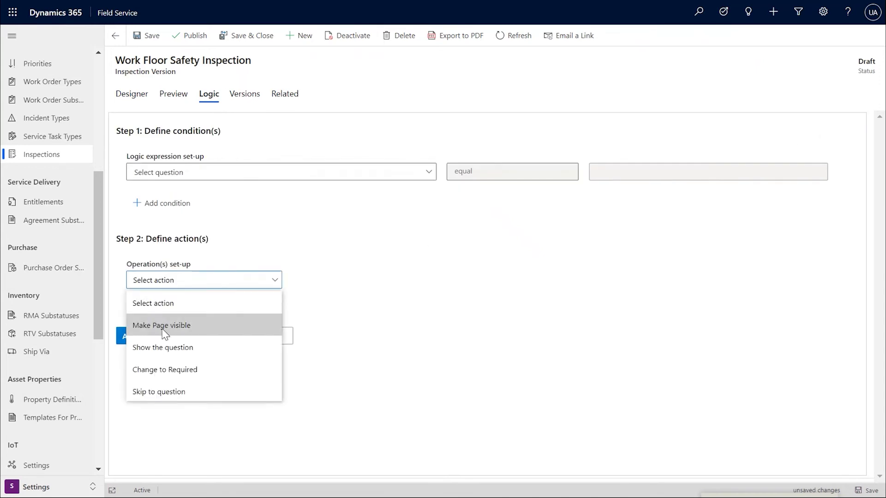
pyautogui.click(414, 289)
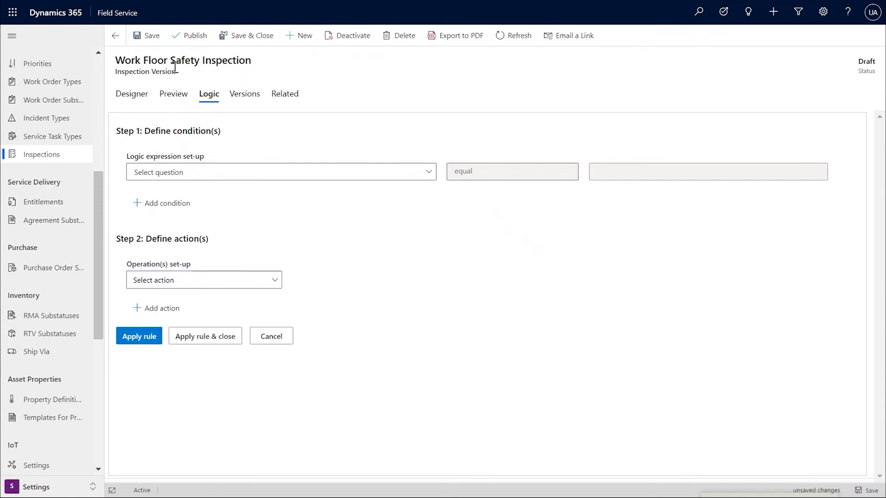
# - Publish the revised inspection and go to Active Service Task Types
pyautogui.click(188, 41)
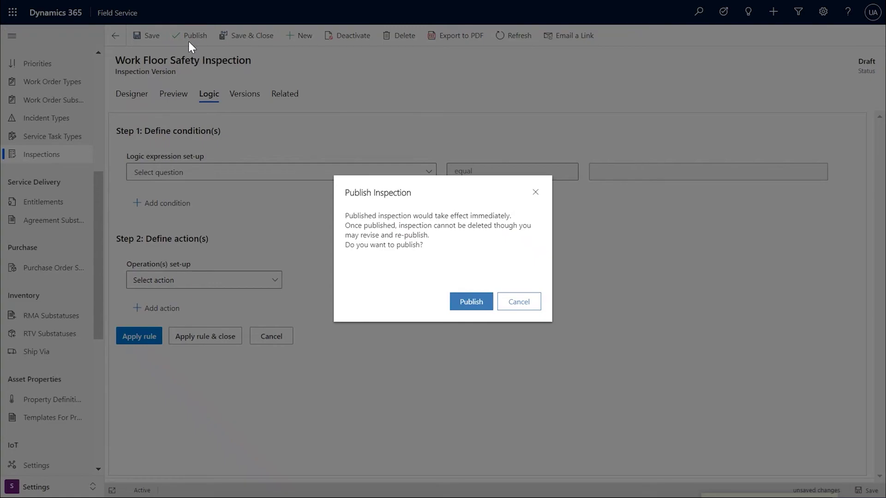
pyautogui.click(466, 305)
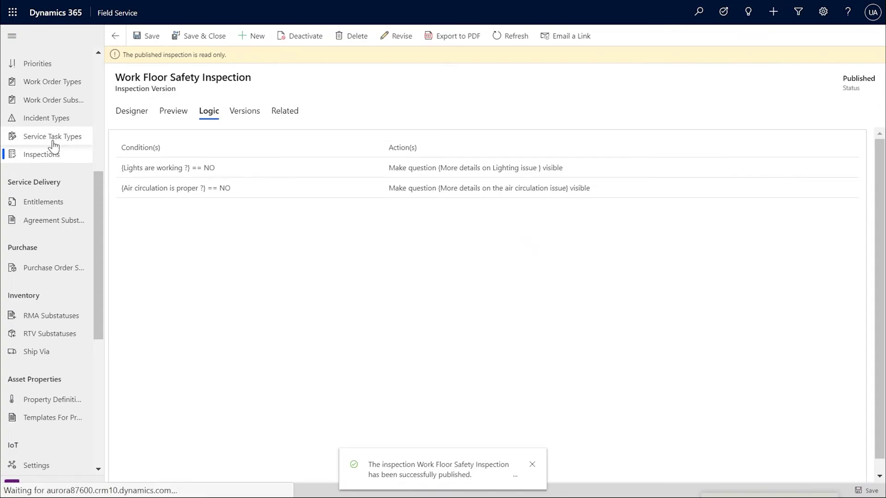
pyautogui.click(54, 137)
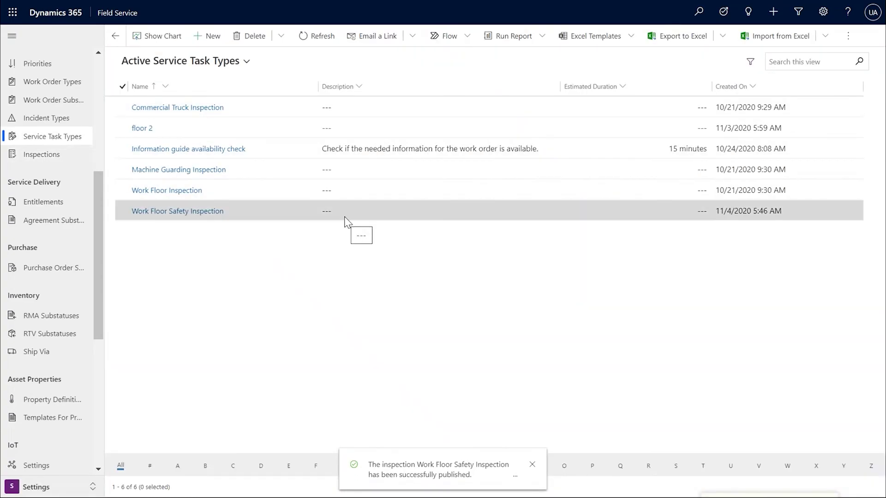
# - Open the Work Floor Safety Inspection task type and preview its Exit doors section page
pyautogui.doubleClick(272, 218)
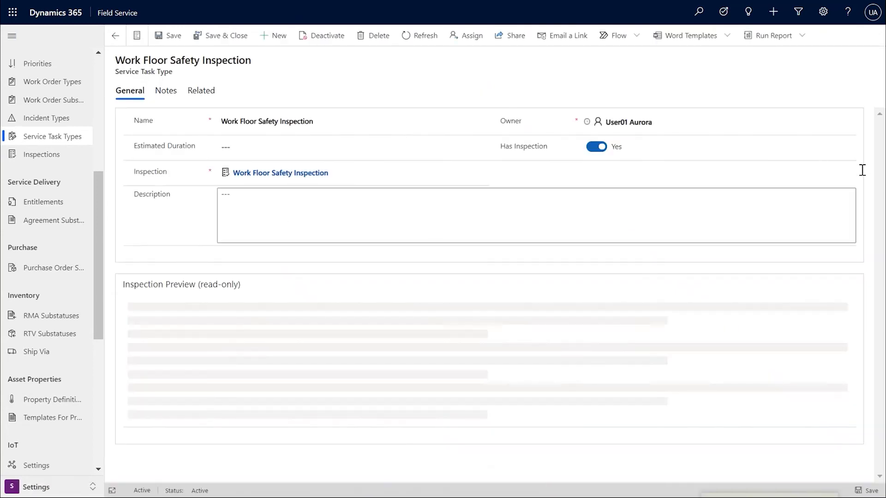
pyautogui.moveTo(878, 182); pyautogui.dragTo(879, 454)
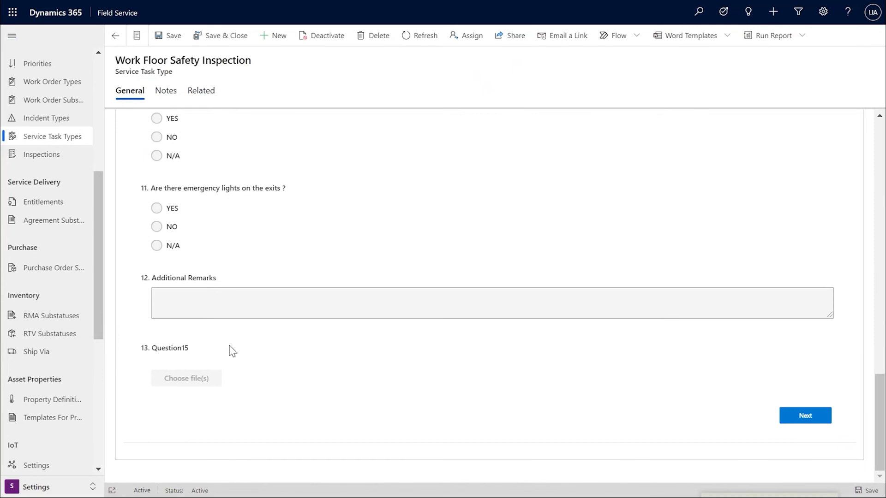
pyautogui.click(812, 419)
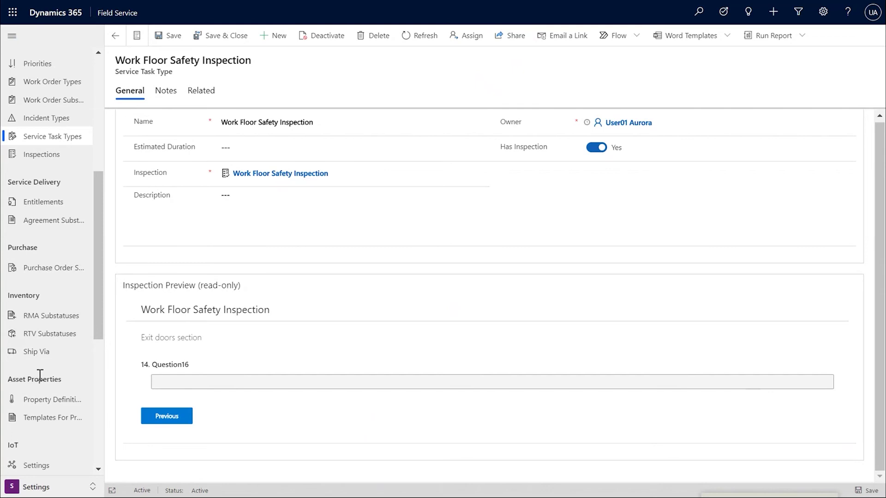
# - Switch to the Service area and open work order 00004 from Work Orders
pyautogui.click(44, 486)
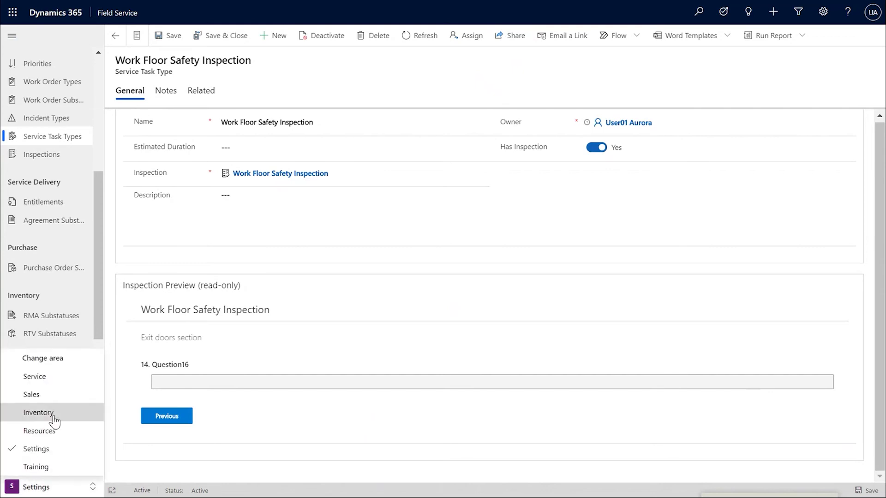
pyautogui.click(49, 378)
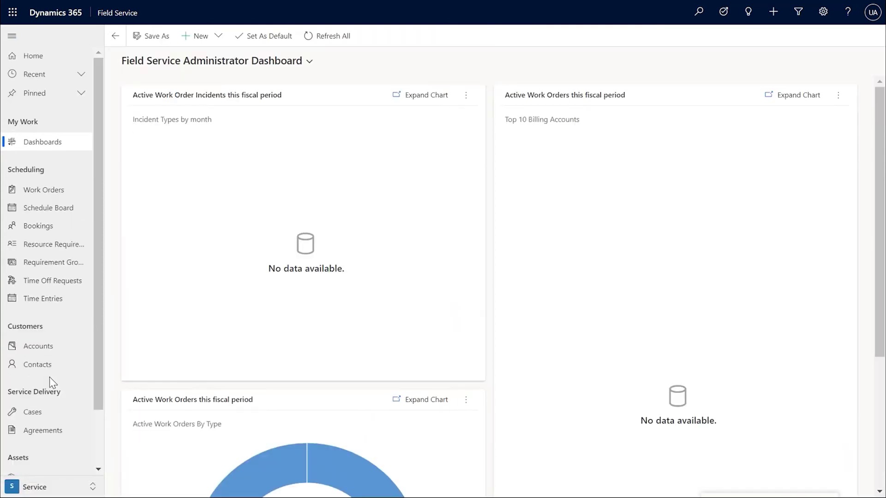
pyautogui.click(39, 192)
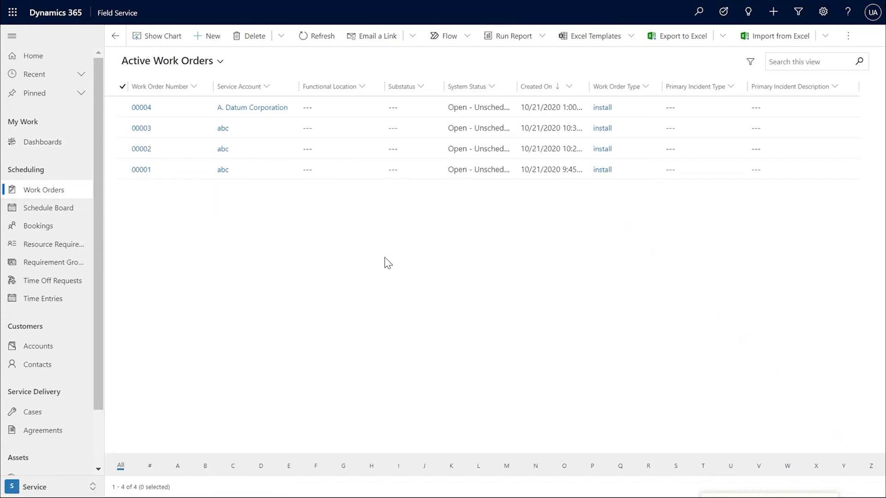
pyautogui.doubleClick(367, 105)
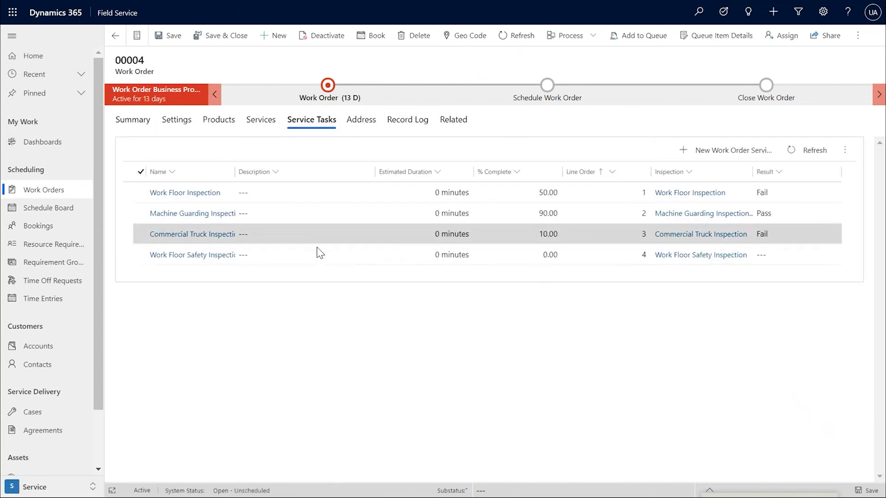
# - Review work order 00004's Work Floor Safety Inspection task through question 12, then return
pyautogui.doubleClick(322, 258)
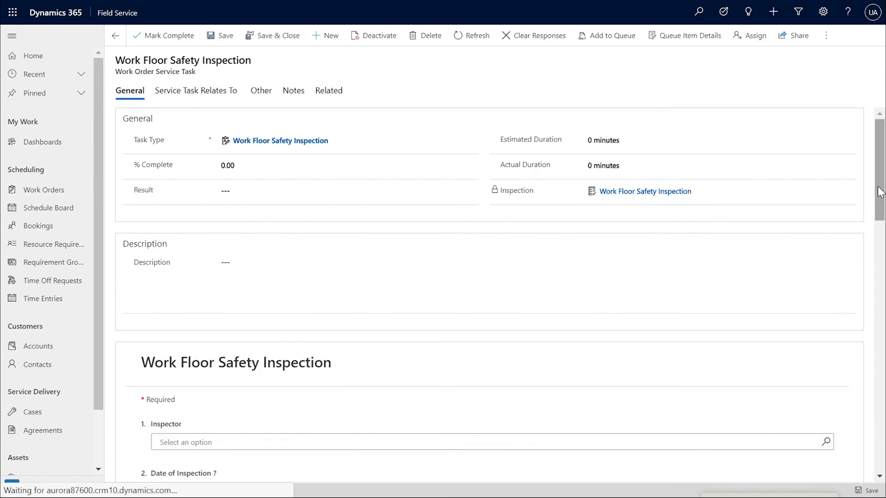
pyautogui.moveTo(880, 191); pyautogui.dragTo(882, 454)
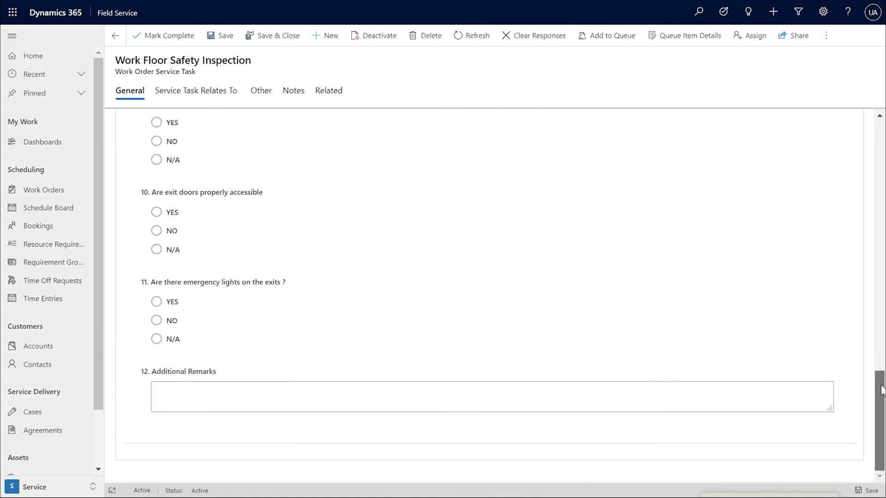
pyautogui.moveTo(881, 385); pyautogui.dragTo(884, 135)
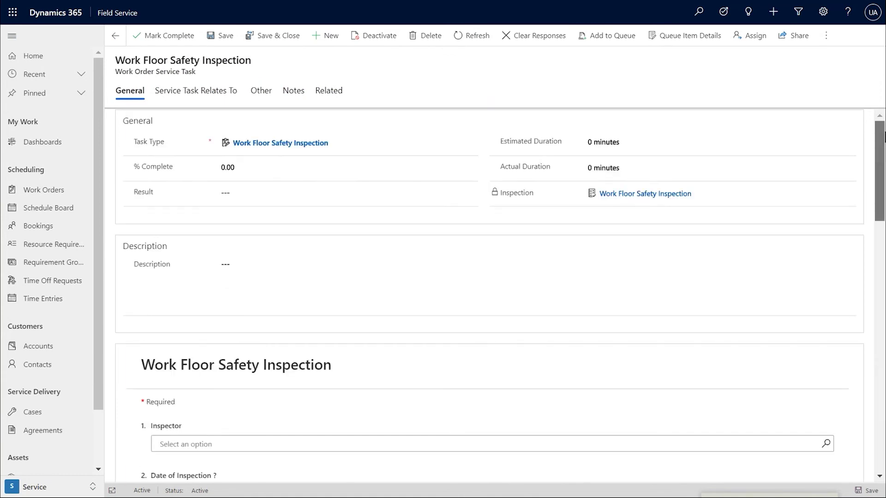
pyautogui.click(115, 36)
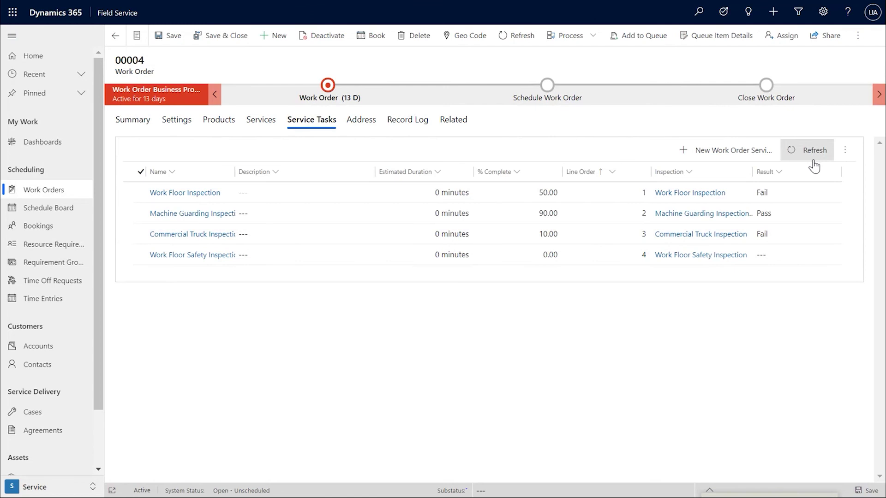
# - Add a new Work Floor Safety Inspection service task and page through its revised inspection
pyautogui.click(700, 152)
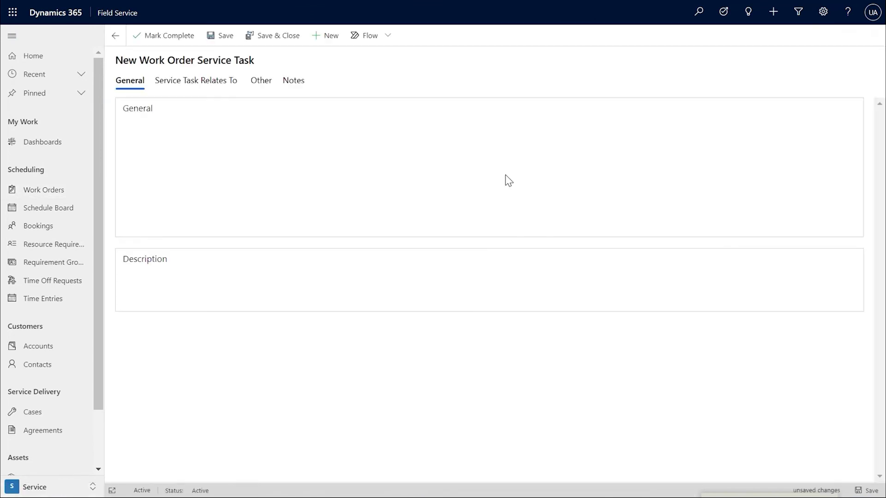
pyautogui.click(336, 131)
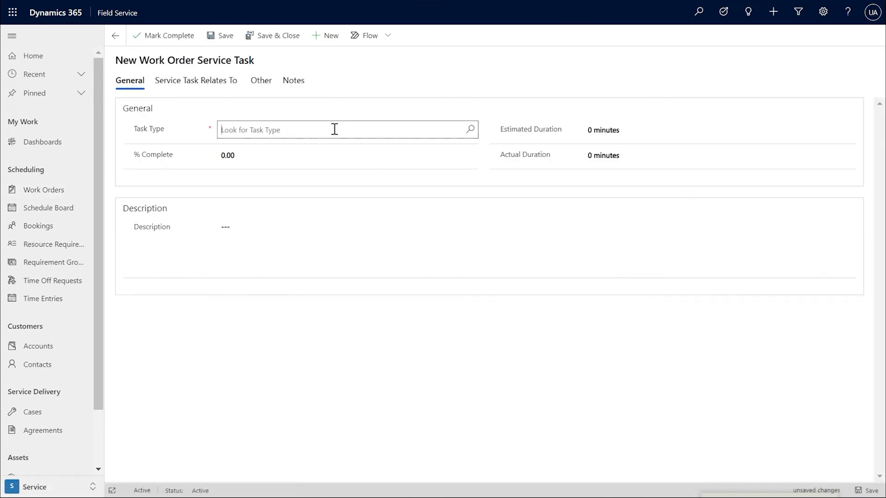
pyautogui.click(316, 166)
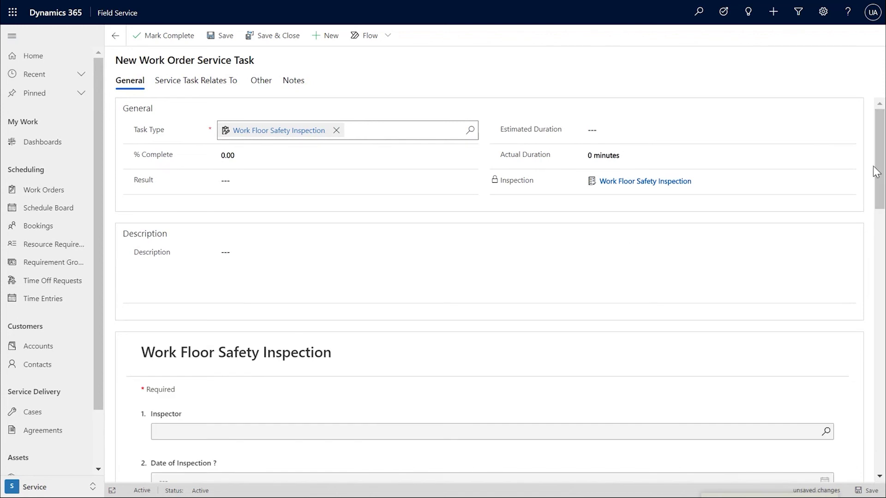
pyautogui.moveTo(880, 171); pyautogui.dragTo(883, 445)
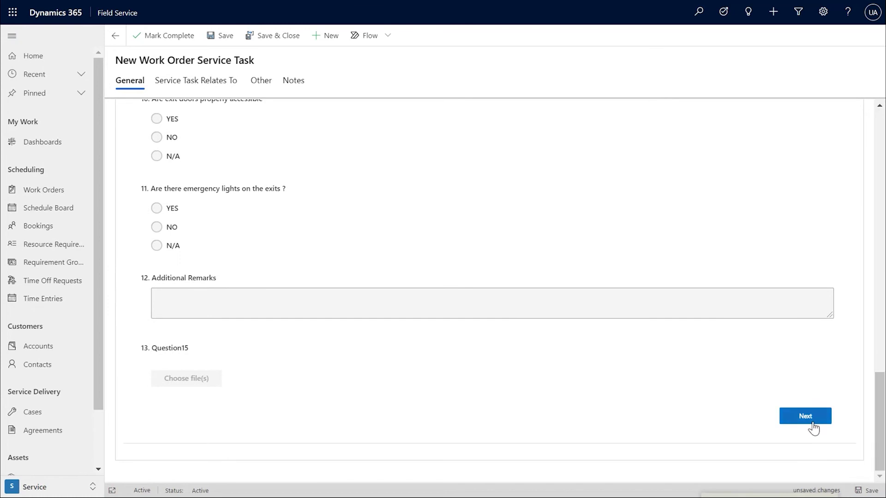
pyautogui.click(811, 429)
pyautogui.scroll(2, 870, 411)
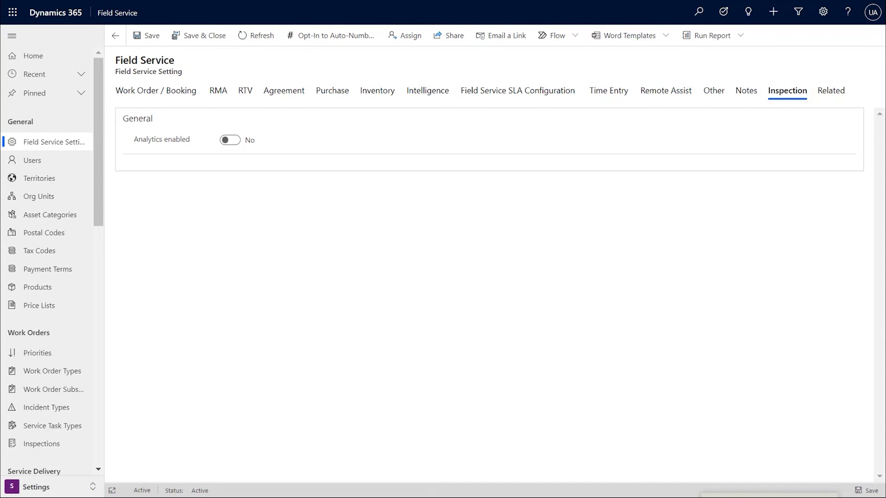
# - Turn on inspection analytics and set its frequency to Custom, every 1 day at 5:30 AM
pyautogui.click(229, 140)
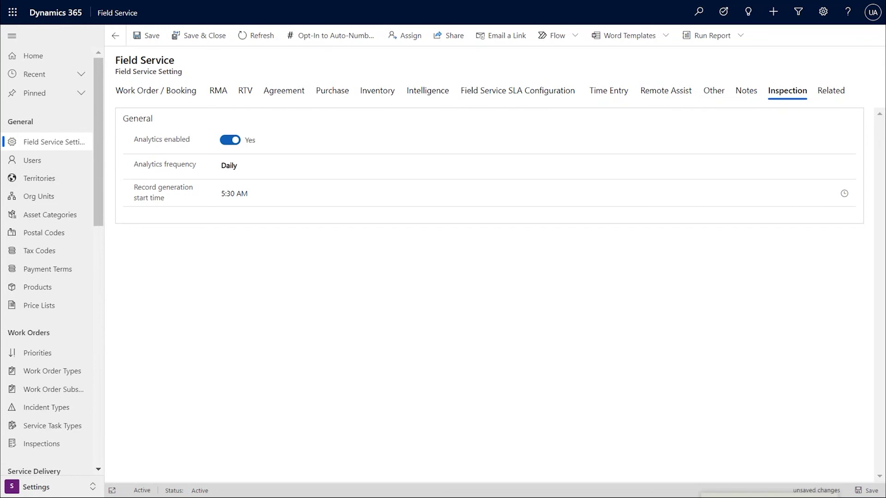
pyautogui.click(229, 166)
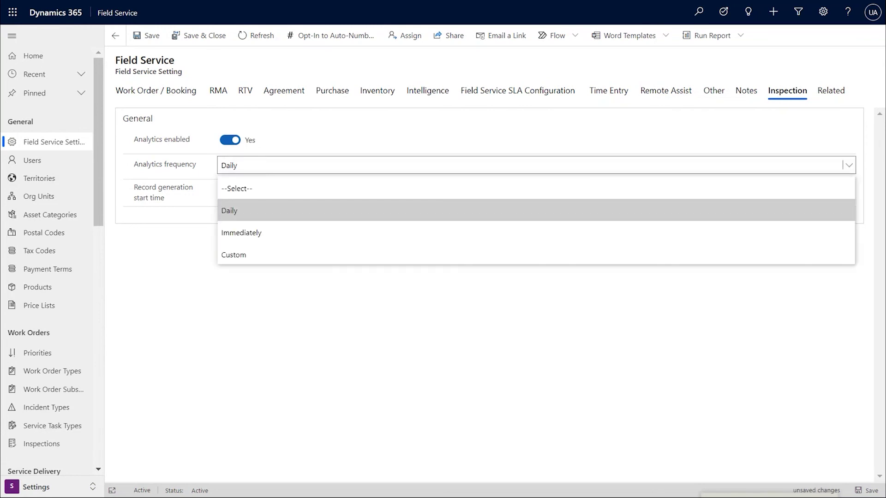
pyautogui.click(241, 232)
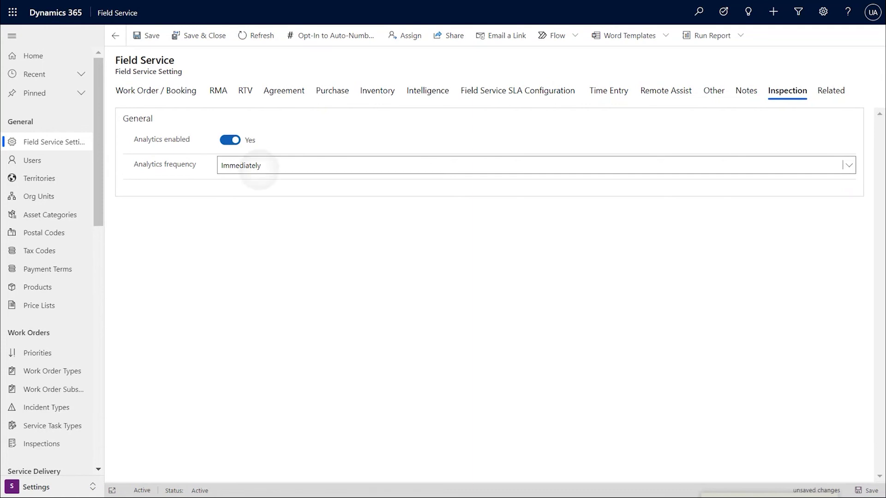
pyautogui.hotkey('alt', 'Down')
pyautogui.press('Down')
pyautogui.press('Return')
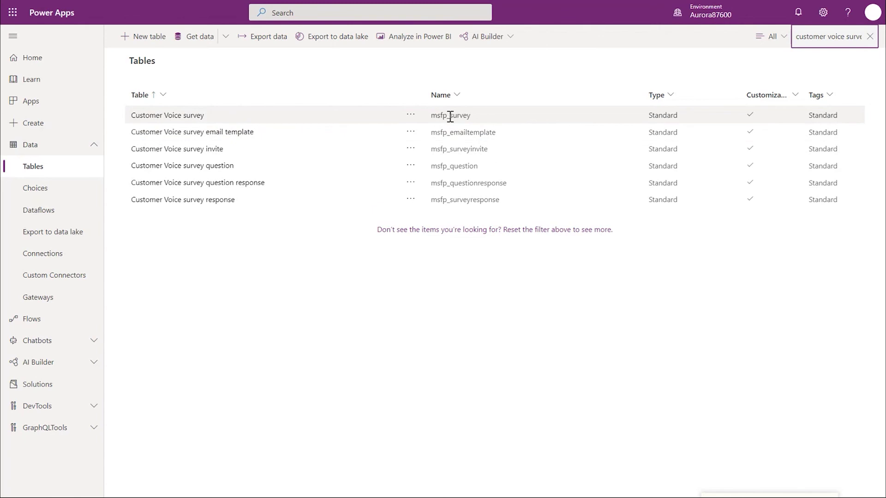
# - Open the Customer Voice survey table and browse its records on the Data tab
pyautogui.click(393, 120)
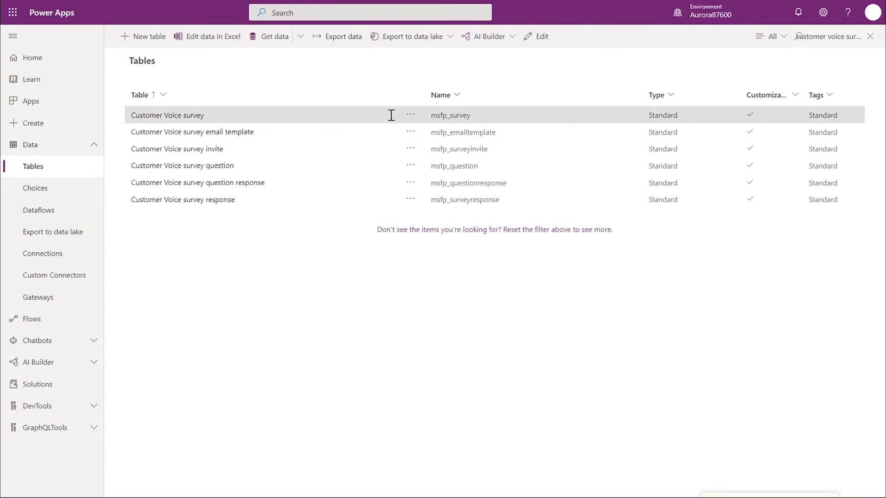
pyautogui.click(476, 83)
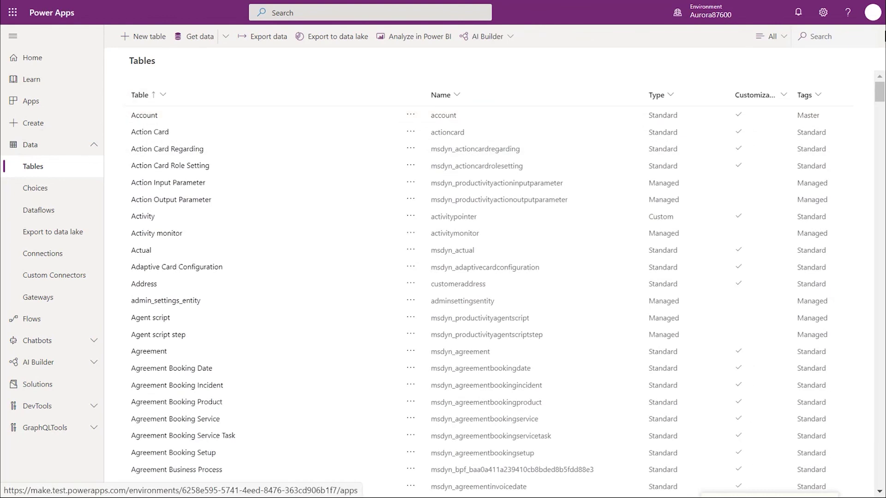
pyautogui.click(836, 38)
pyautogui.write('customer voice survey')
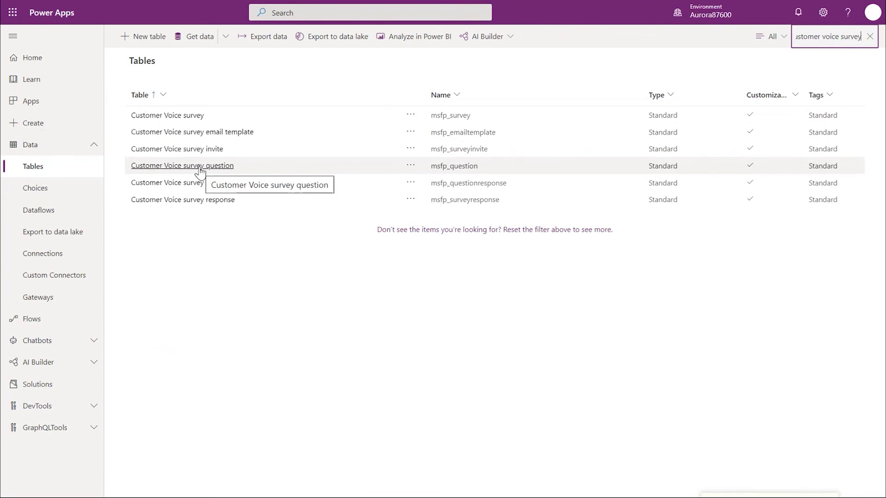
pyautogui.click(489, 172)
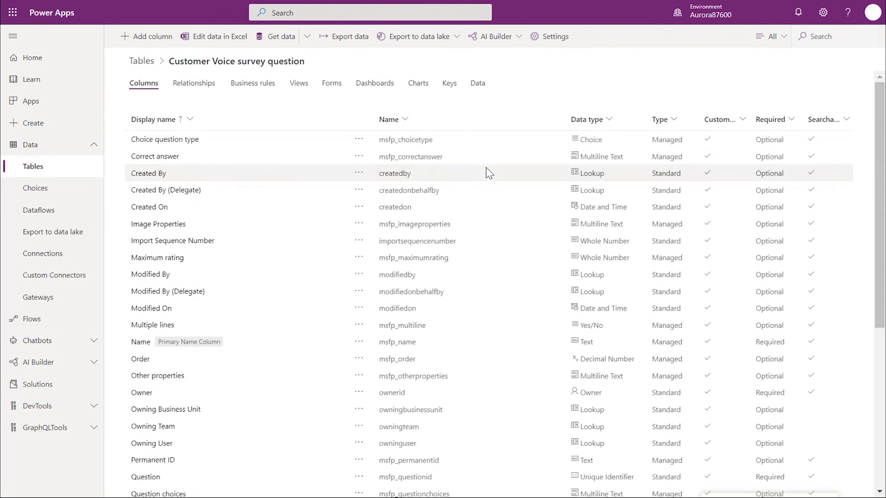
pyautogui.click(482, 91)
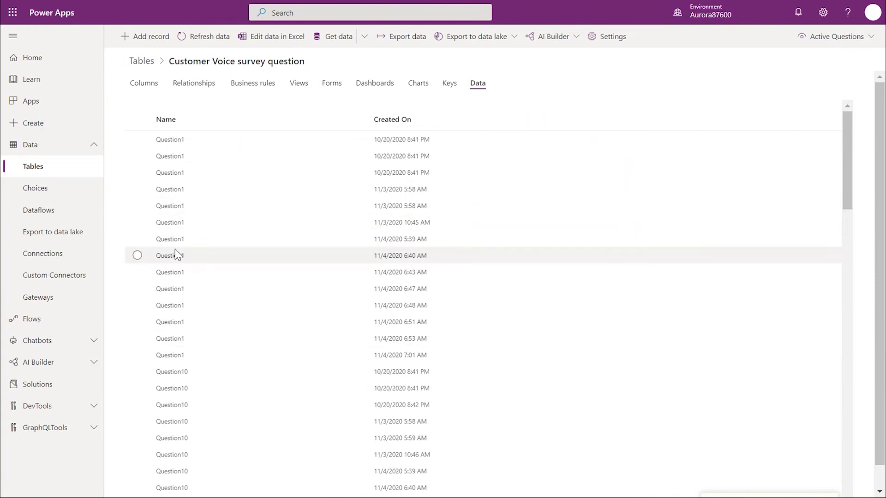
pyautogui.click(142, 62)
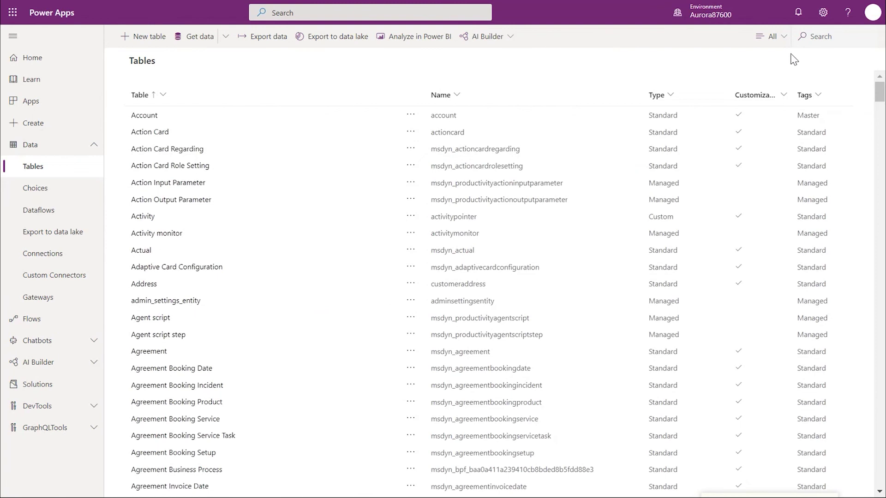
# - Search 'customer voice survey' and review the Customer Voice survey question response records
pyautogui.click(816, 44)
pyautogui.write('customer voice survey')
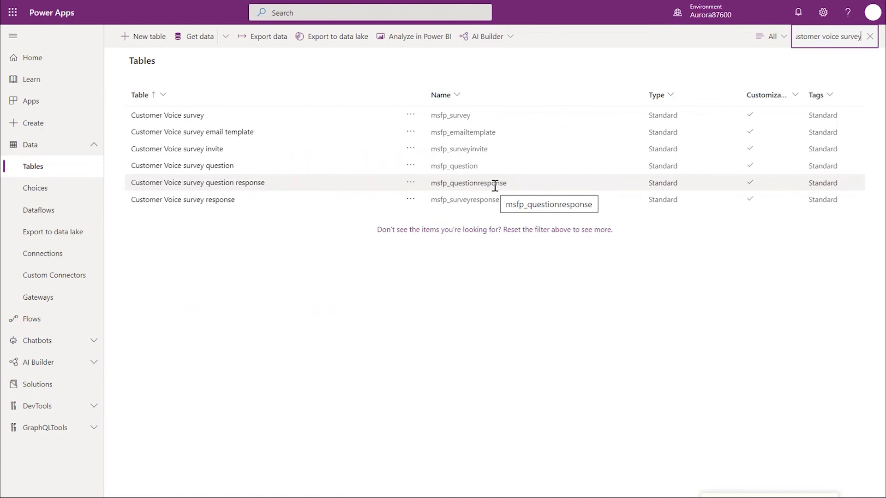
pyautogui.click(289, 189)
pyautogui.click(292, 190)
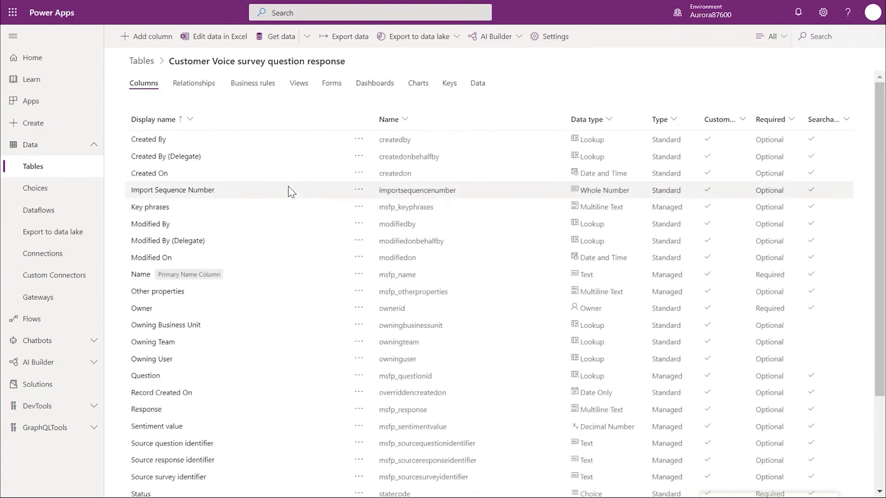
pyautogui.click(477, 85)
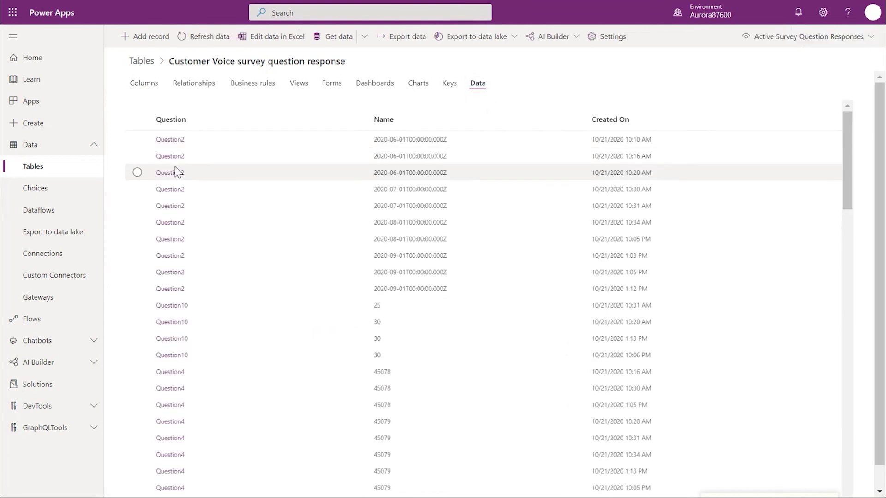
pyautogui.click(147, 62)
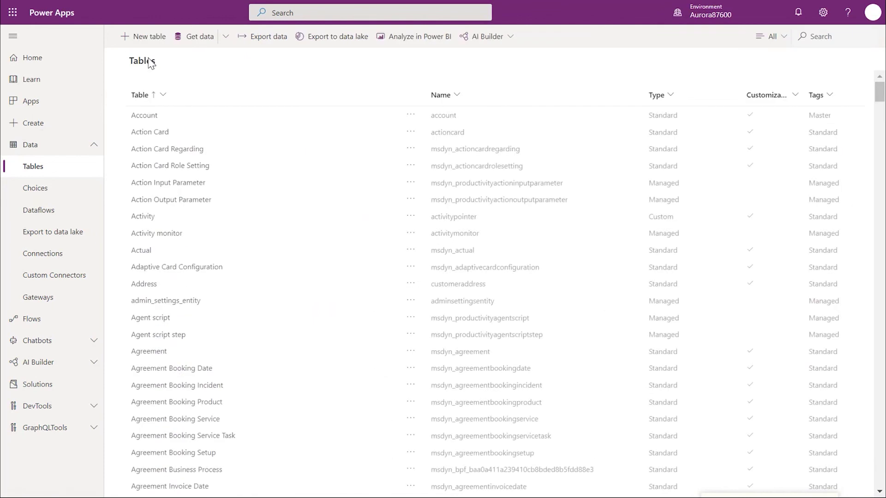
# - Search 'customer voice survey' again and open the Customer Voice survey response table
pyautogui.click(824, 40)
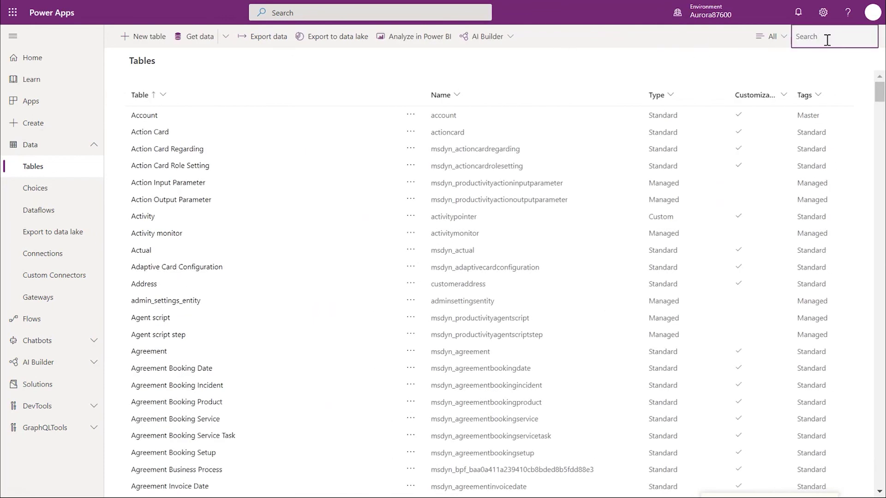
pyautogui.write('customer voice survey')
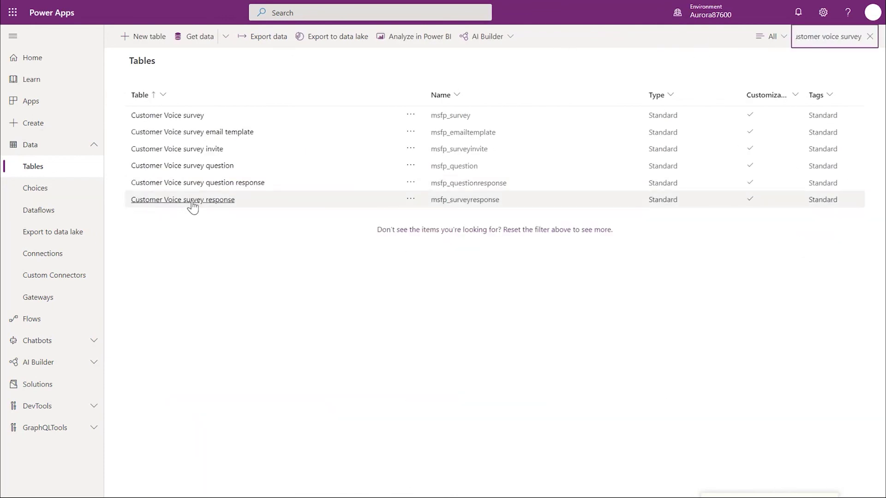
pyautogui.click(371, 205)
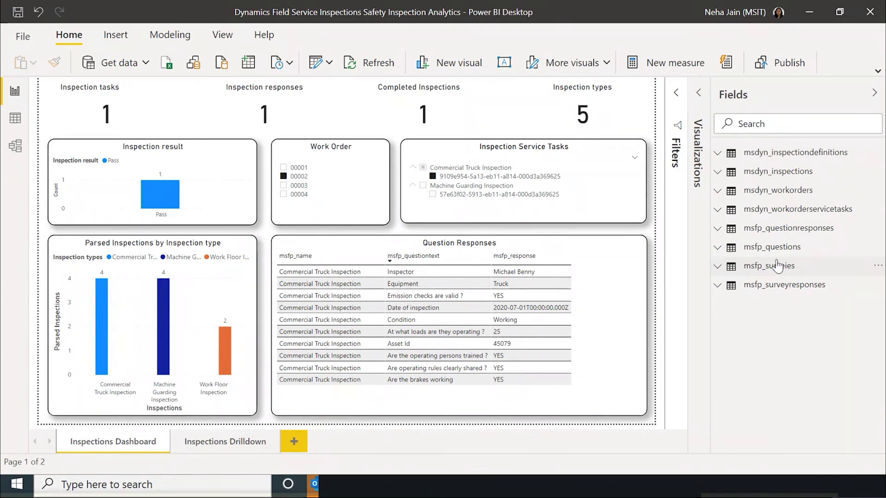
# - Review the first Commercial Truck inspection's responses on the Inspections Drilldown page, then return to the dashboard
pyautogui.click(264, 448)
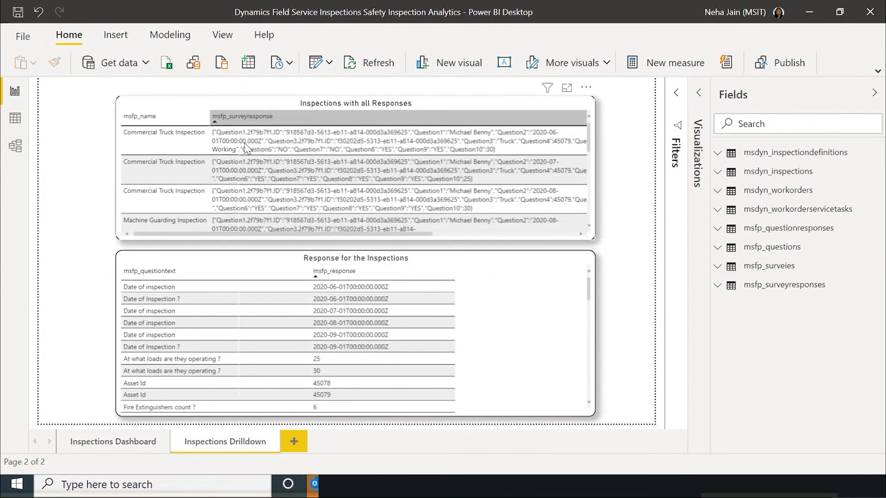
pyautogui.click(459, 111)
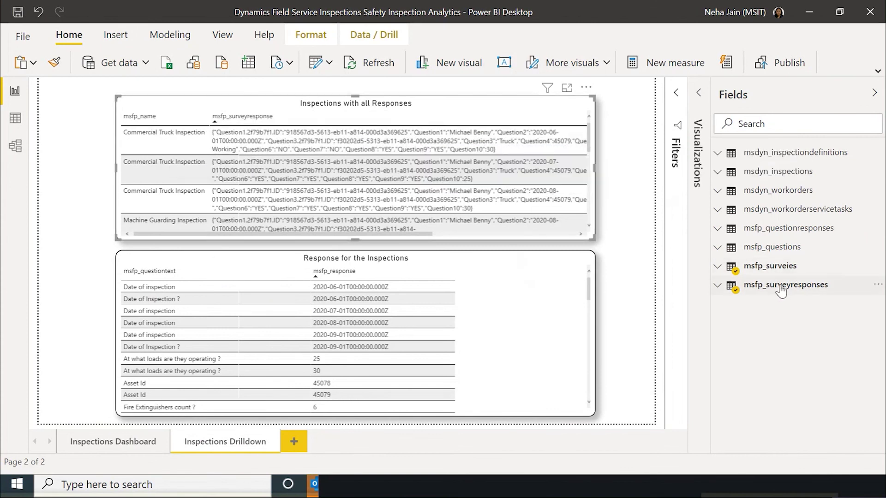
pyautogui.click(453, 145)
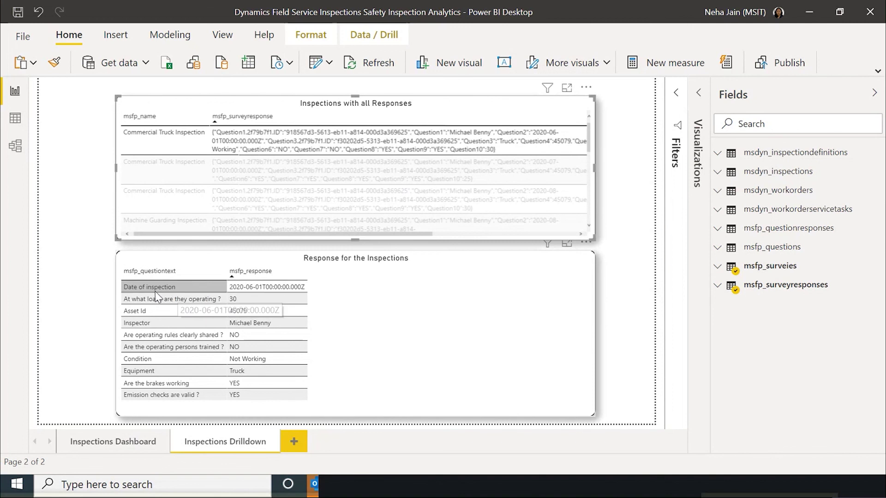
pyautogui.click(434, 339)
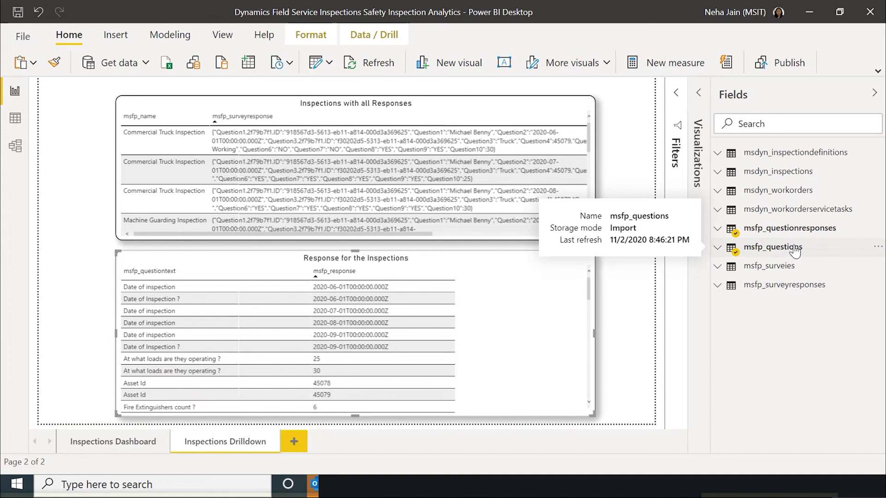
pyautogui.click(99, 443)
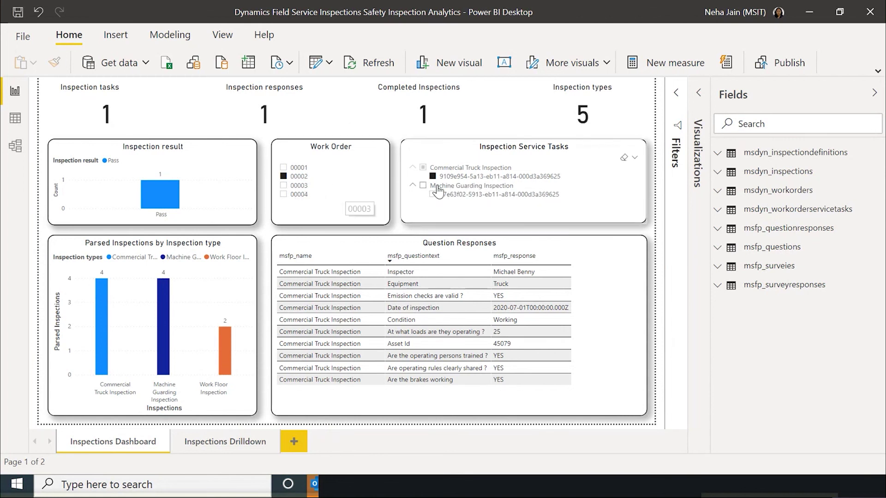
# - Switch the Inspection Service Tasks slicer to Machine Guarding Inspection and view its question responses
pyautogui.click(433, 206)
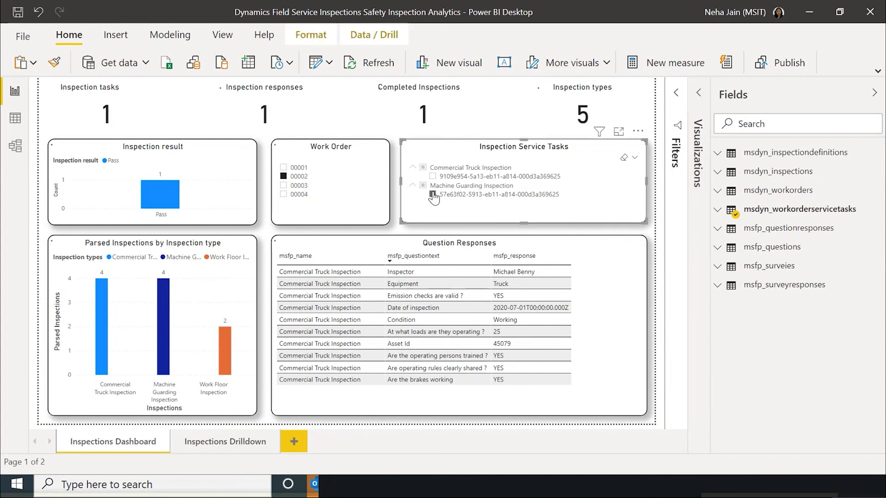
pyautogui.click(433, 195)
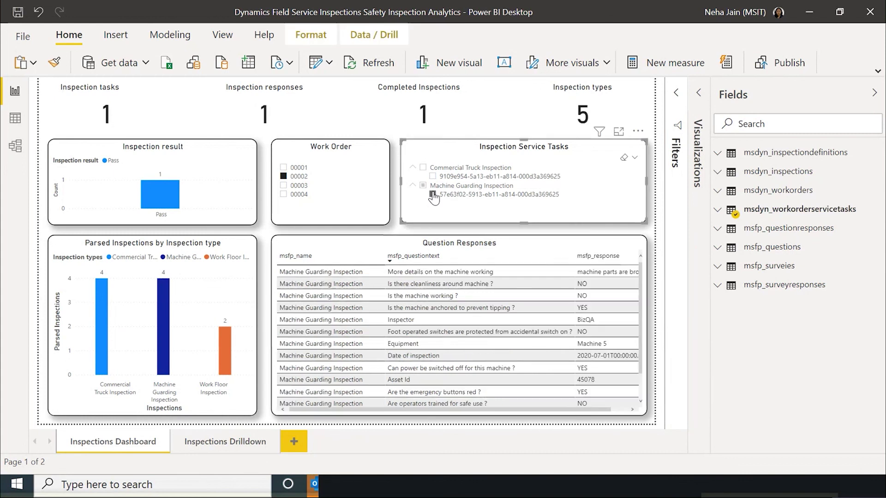
pyautogui.click(522, 253)
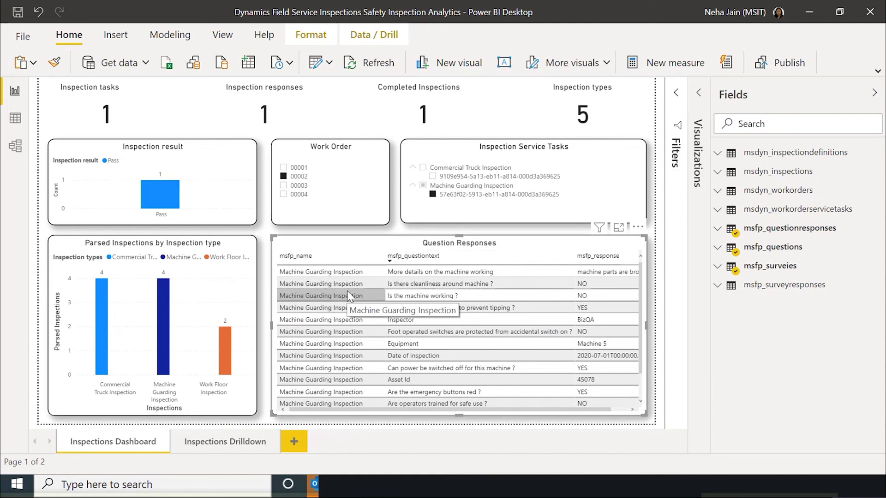